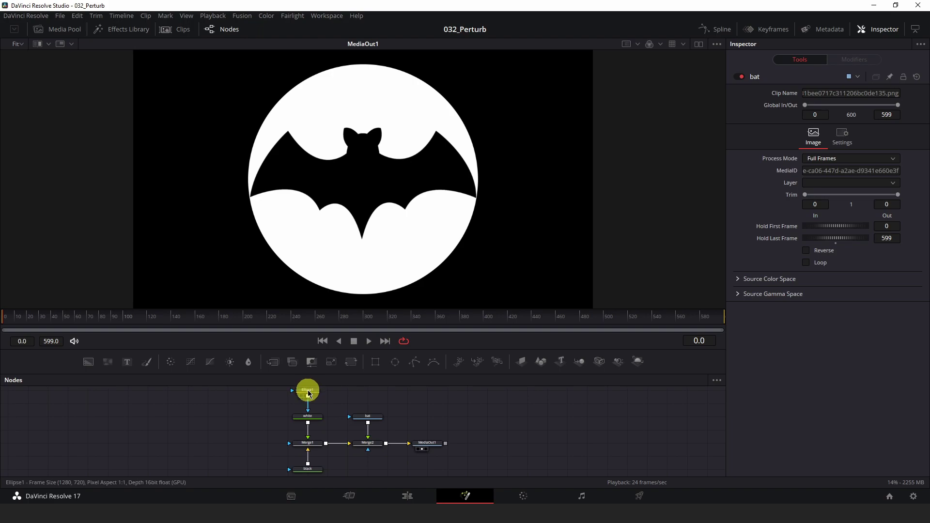
- Apply the Perturb modifier to the Center parameter of the Ellipse1 mask
left_click(308, 391)
scroll(339, 406, "up", 1)
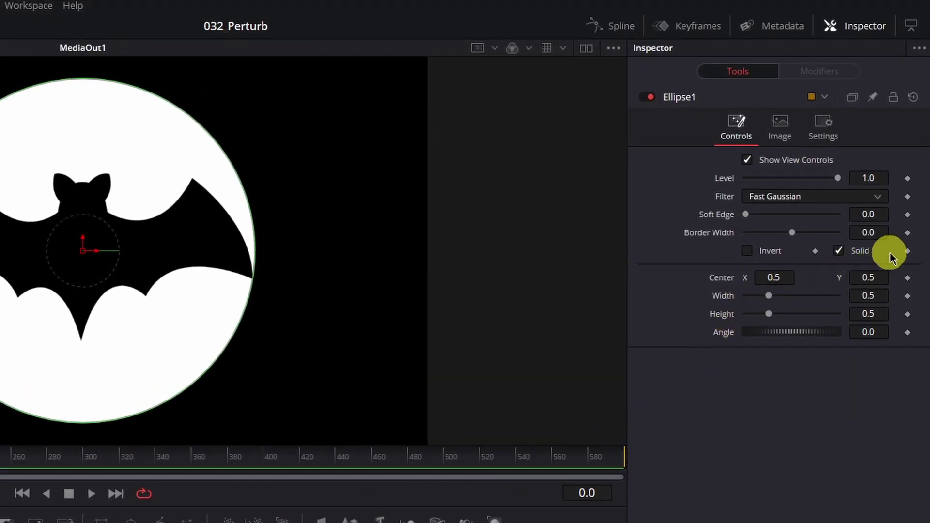
right_click(906, 280)
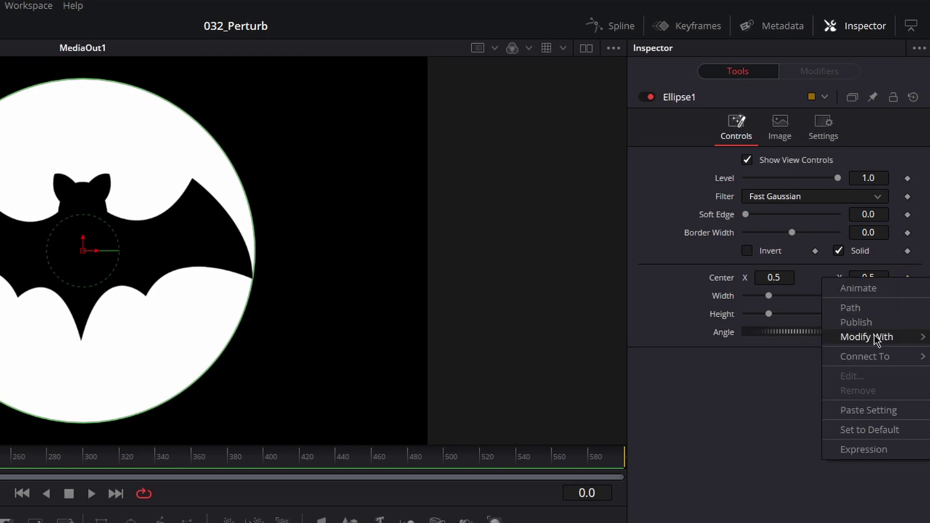
mouse_move(874, 338)
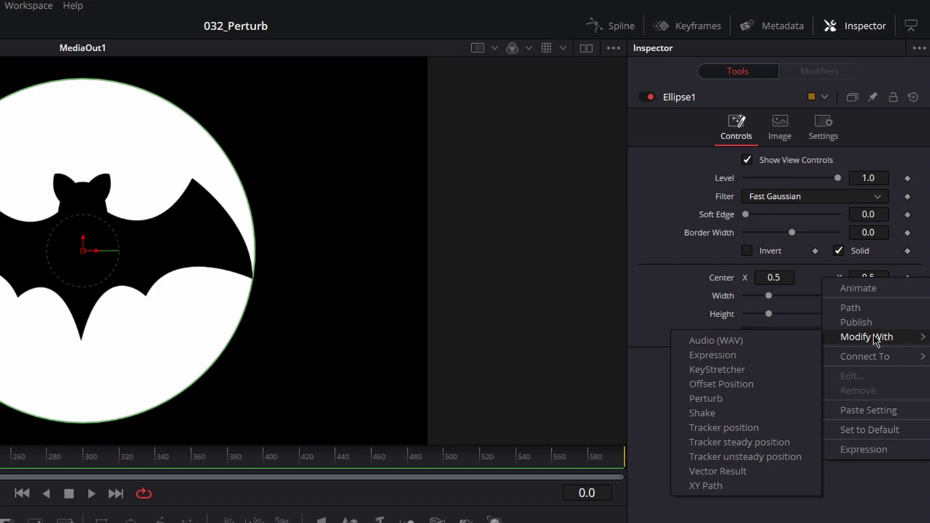
left_click(707, 399)
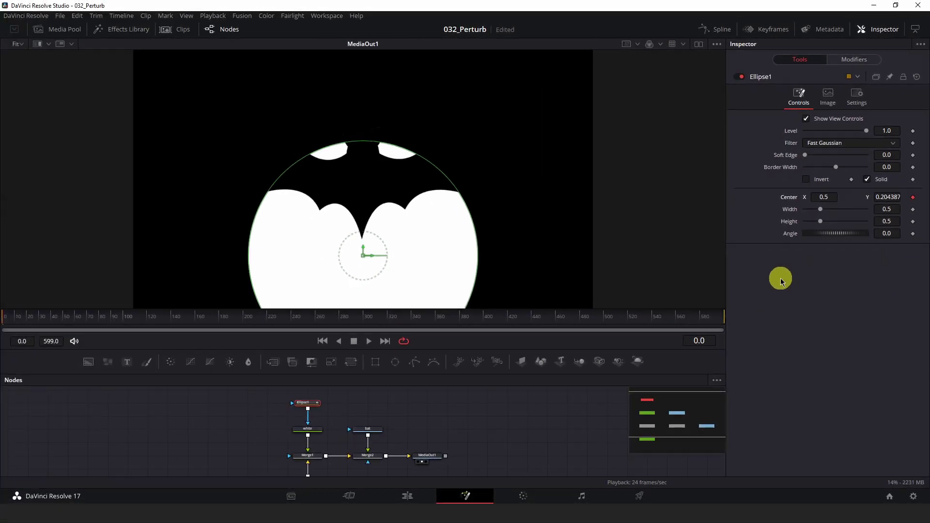
- Play back the perturbed circle and open the Perturb modifier's controls while it moves
key("space")
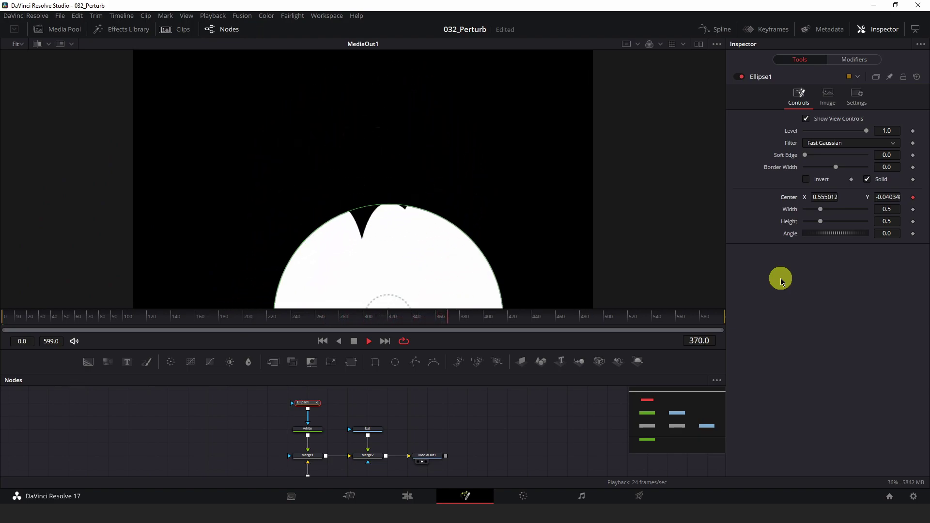
left_click(850, 60)
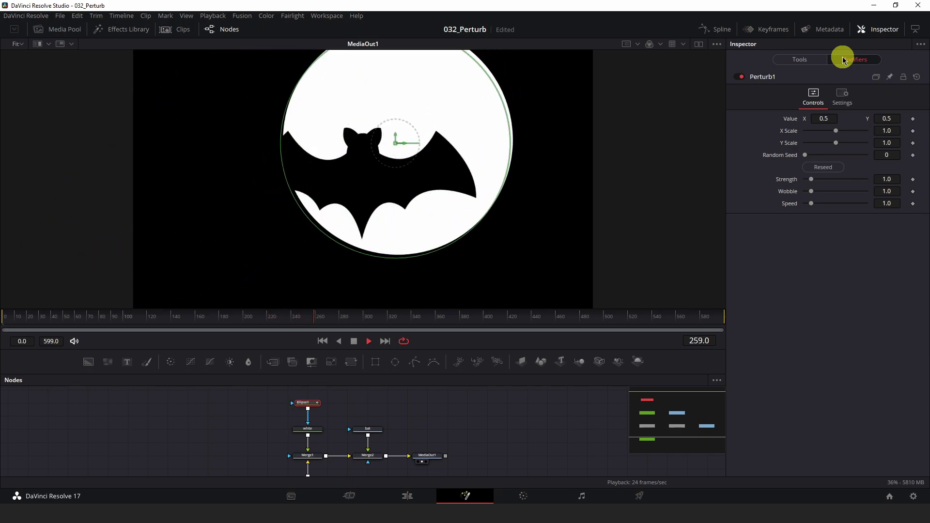
key("space")
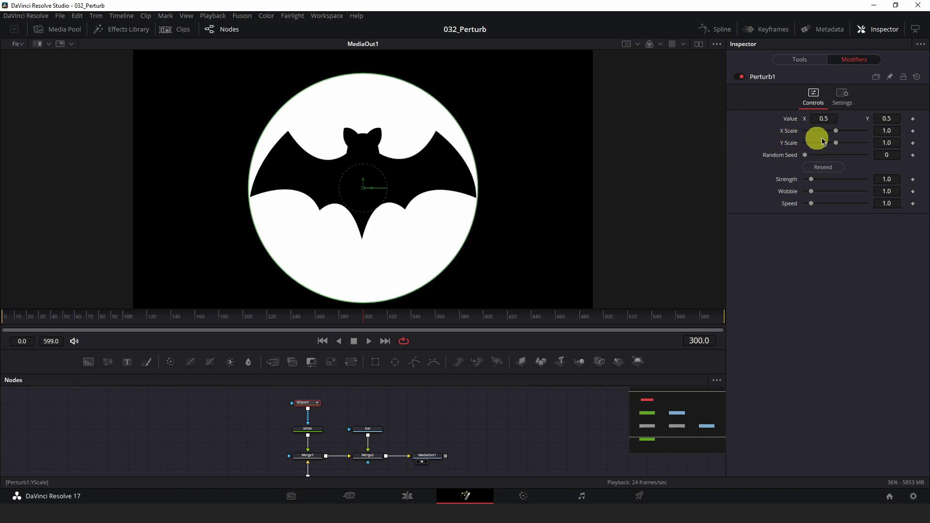
- Try the Perturb modifier with Y Scale 0.0, then with X Scale 2.9, playing back each change
left_click_drag(836, 142, 787, 145)
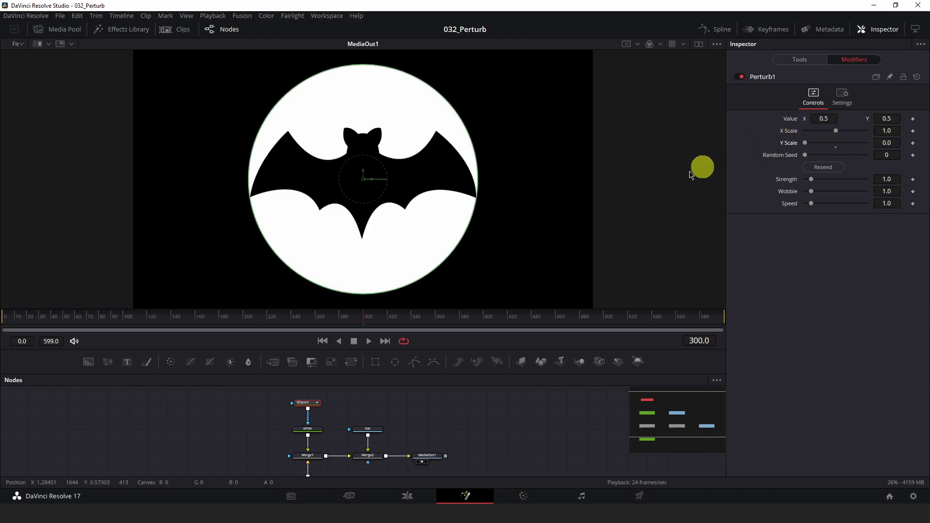
left_click(5, 322)
key("space")
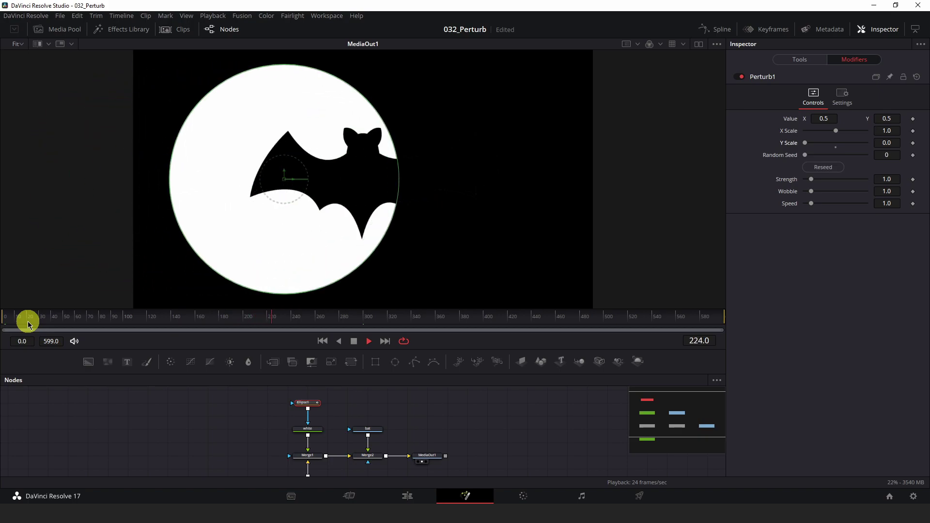
key("space")
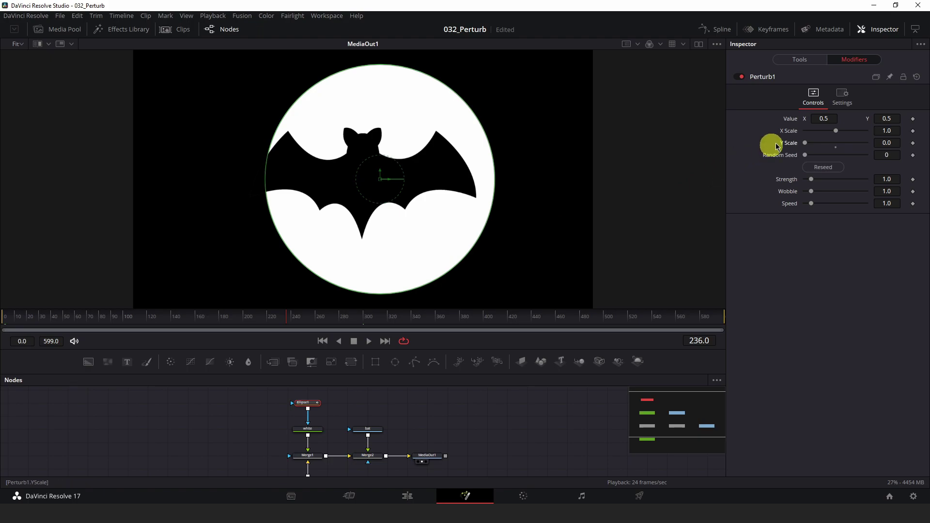
left_click_drag(838, 136, 851, 131)
key("space")
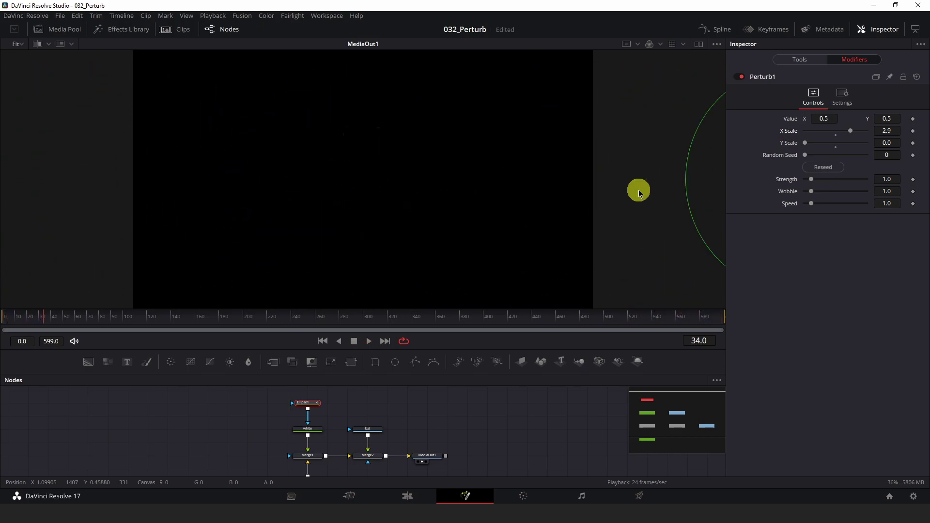
- Set both the X Scale and Y Scale of the Perturb modifier to 1
double_click(886, 131)
type("1")
double_click(892, 144)
type("1")
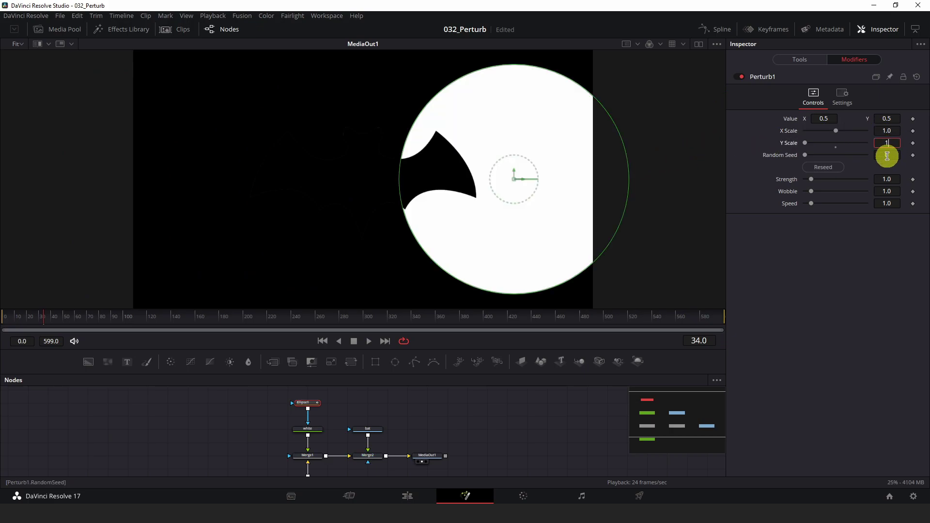
key("Return")
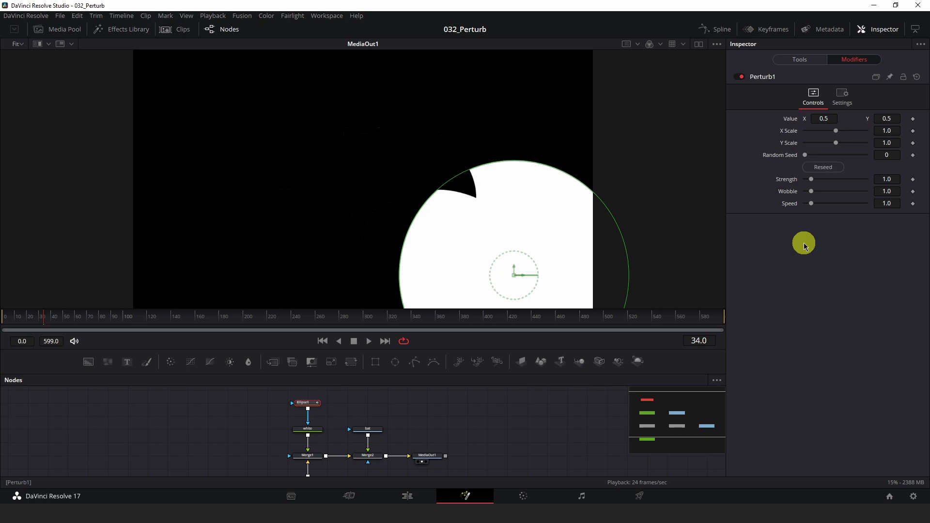
- Reseed the Perturb modifier twice for a different random path and play back the motion
left_click(830, 167)
left_click(830, 167)
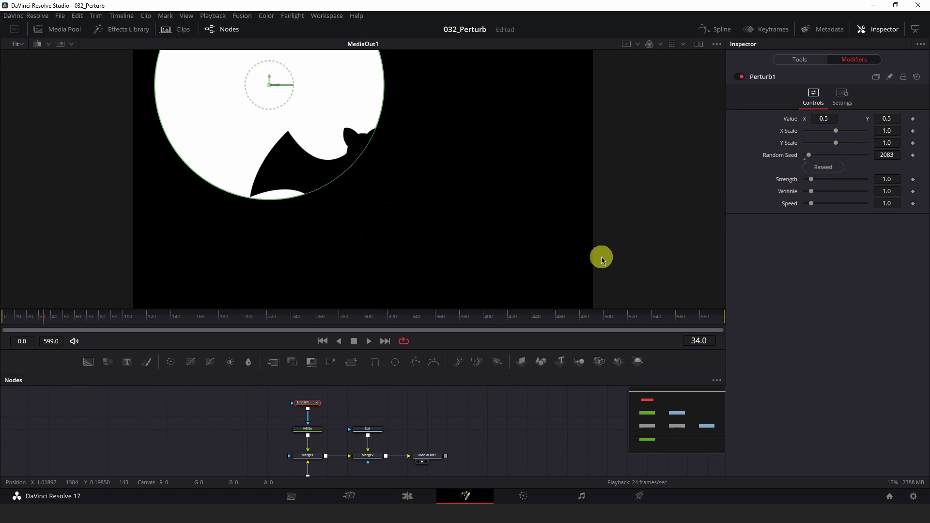
key("space")
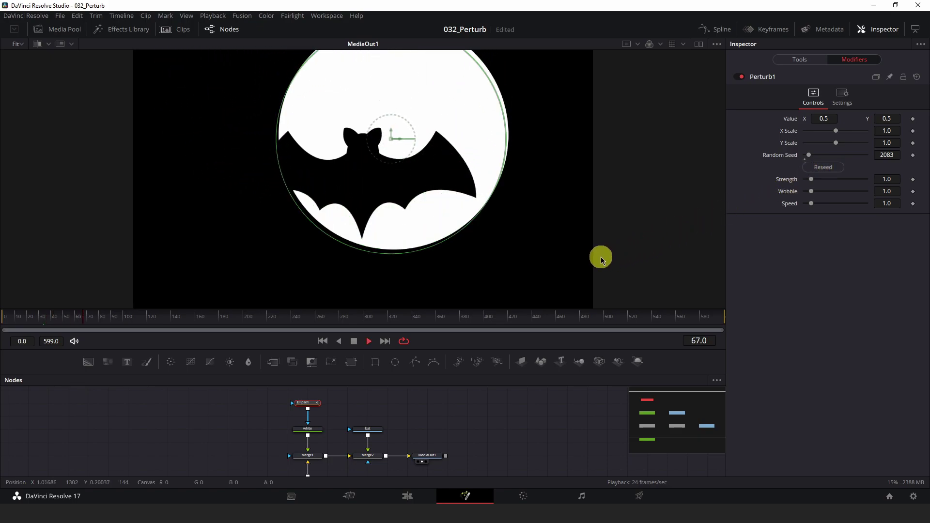
key("space")
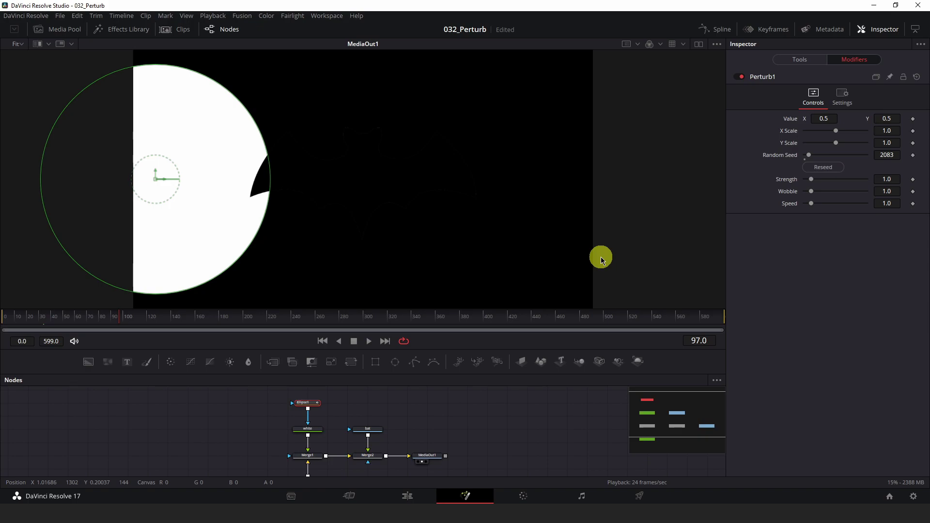
key("space")
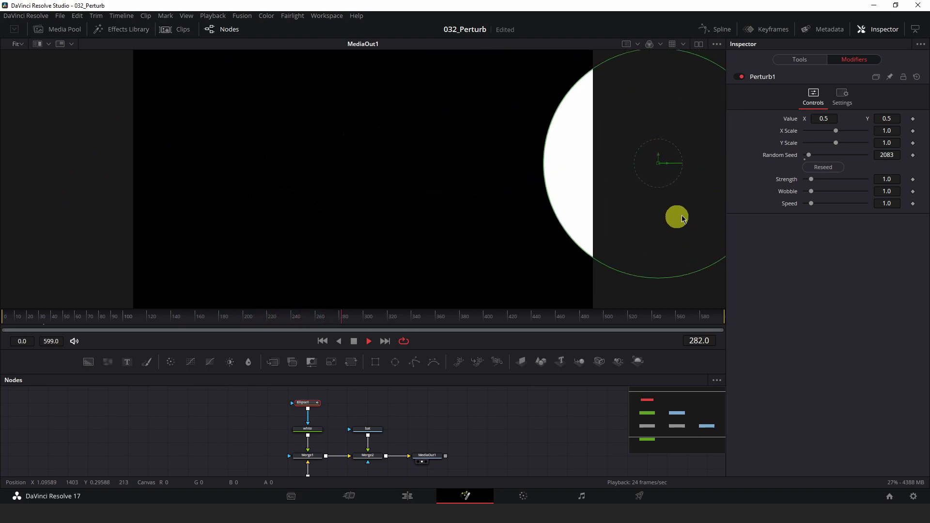
- Increase the Perturb modifier's Strength to 2.99 and its Wobble to 4.49 during playback
left_click_drag(811, 179, 826, 182)
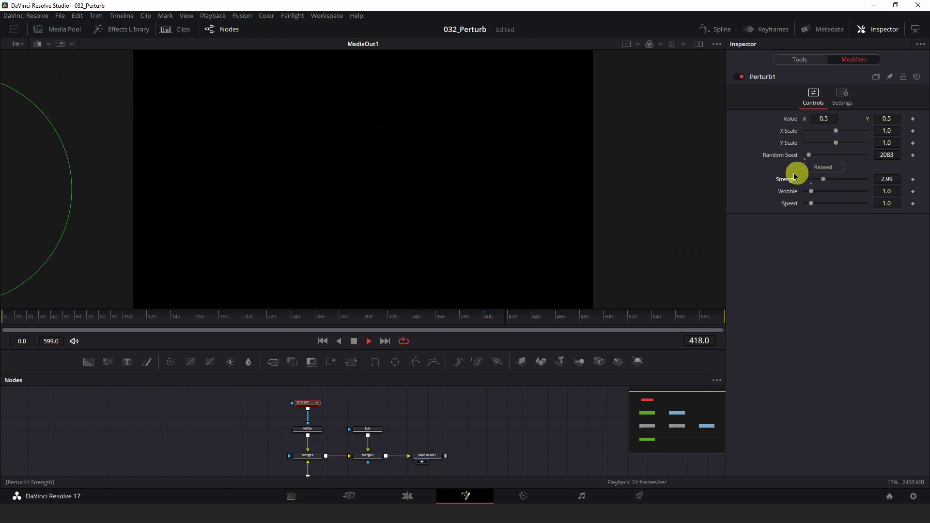
scroll(620, 194, "down", 4)
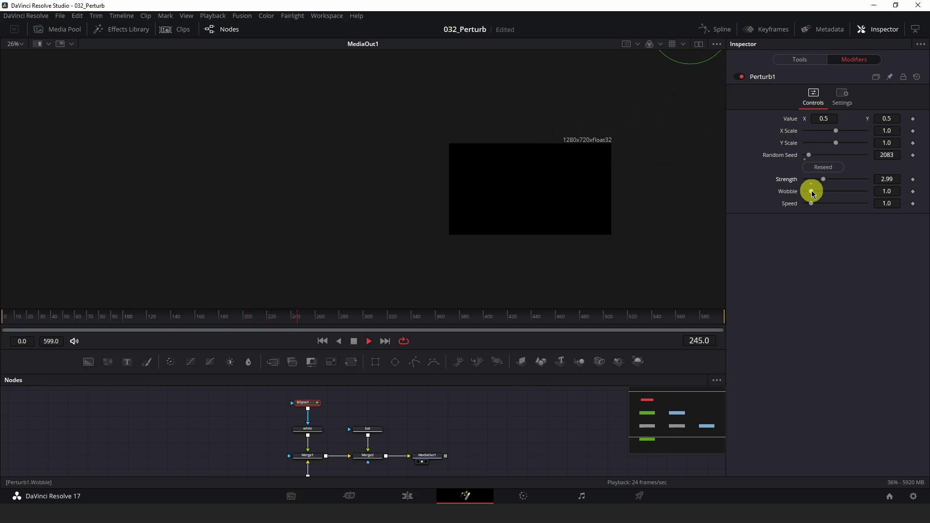
left_click_drag(812, 191, 834, 194)
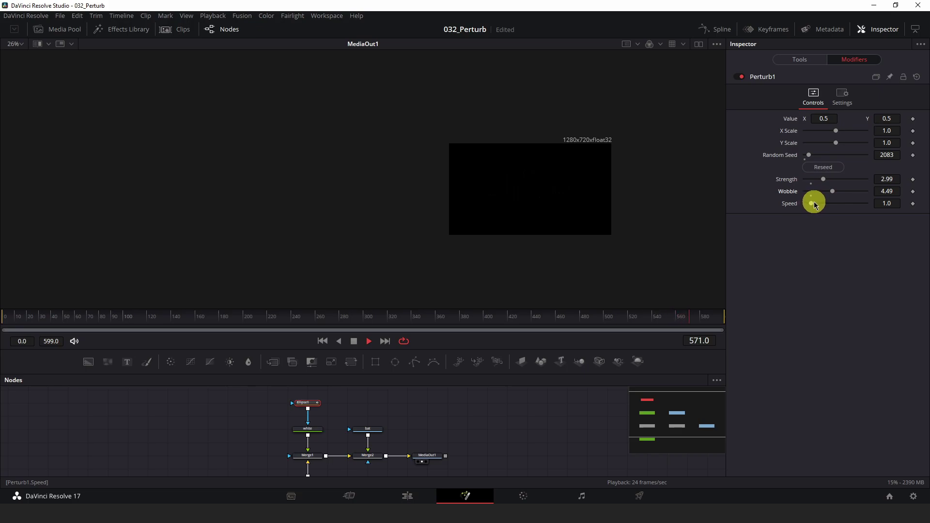
- Try Perturb Speed values of 2.28, 3.39 and 1.0 during playback, settling on 0.55
left_click_drag(811, 205, 819, 207)
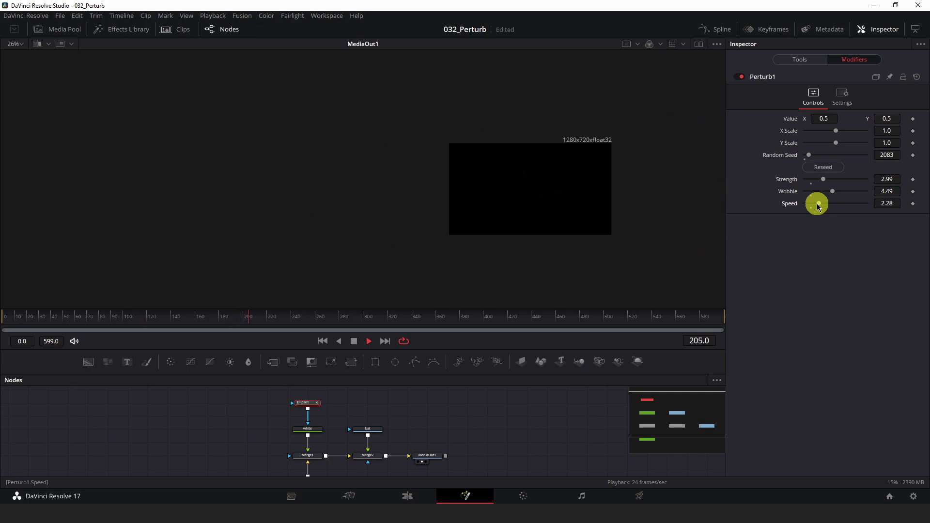
left_click_drag(822, 207, 827, 207)
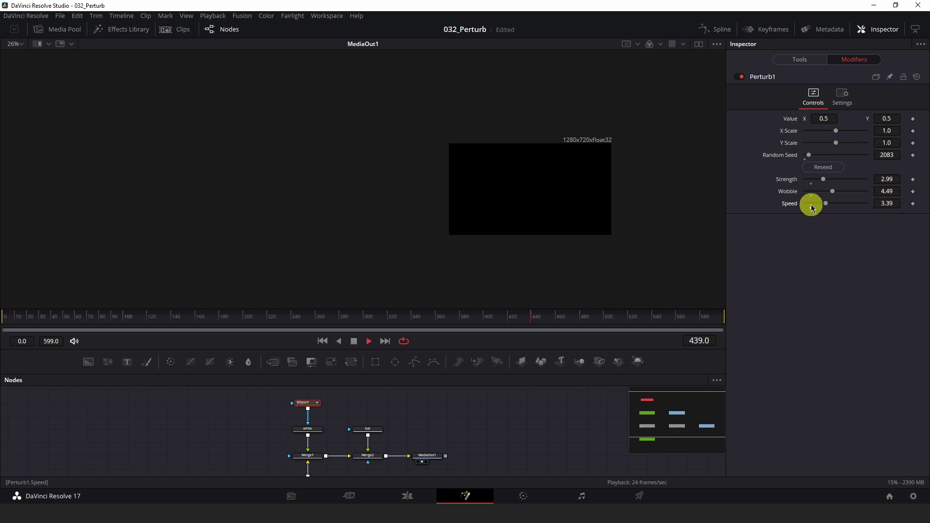
left_click(811, 204)
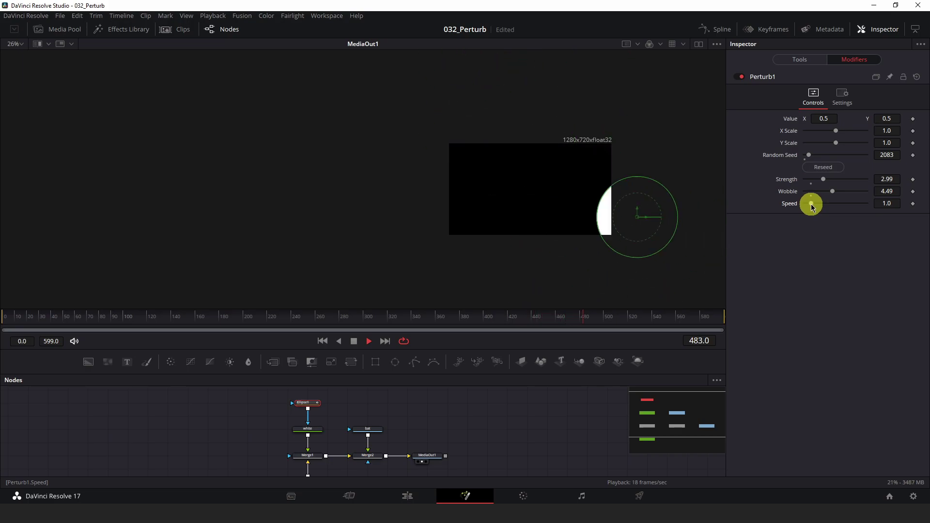
left_click_drag(811, 203, 810, 203)
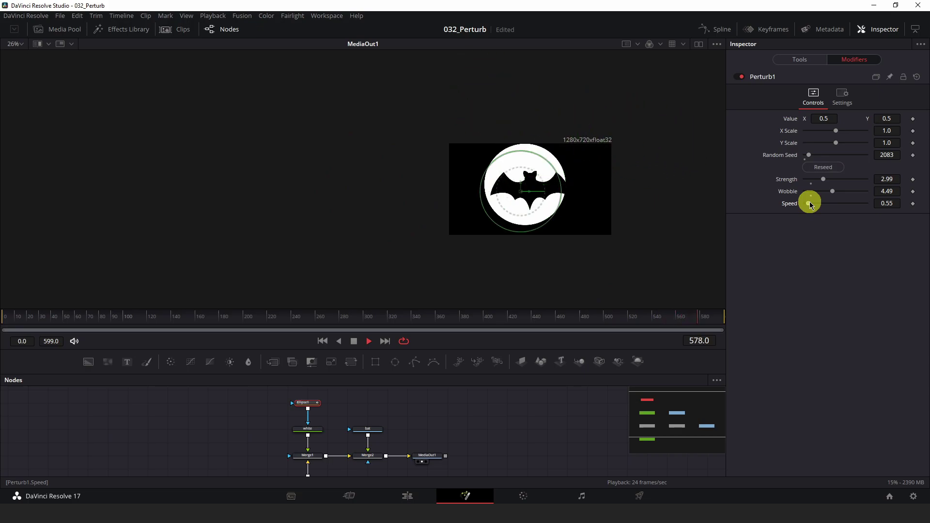